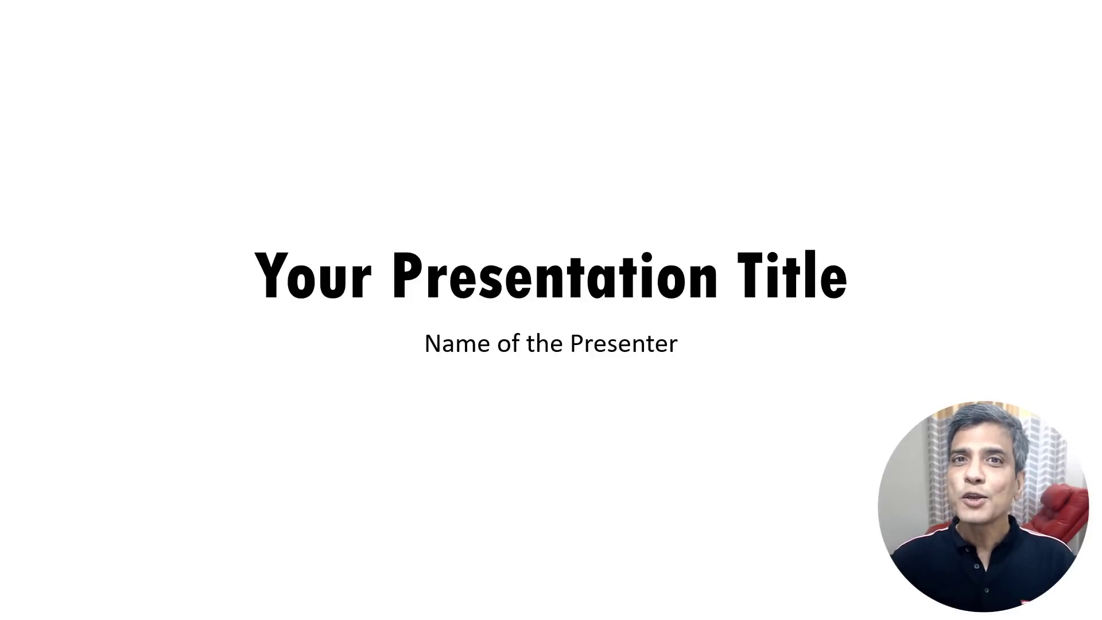
Exit the full-screen slide show back to Normal view of the title slide
{"action": "key", "text": "Escape"}
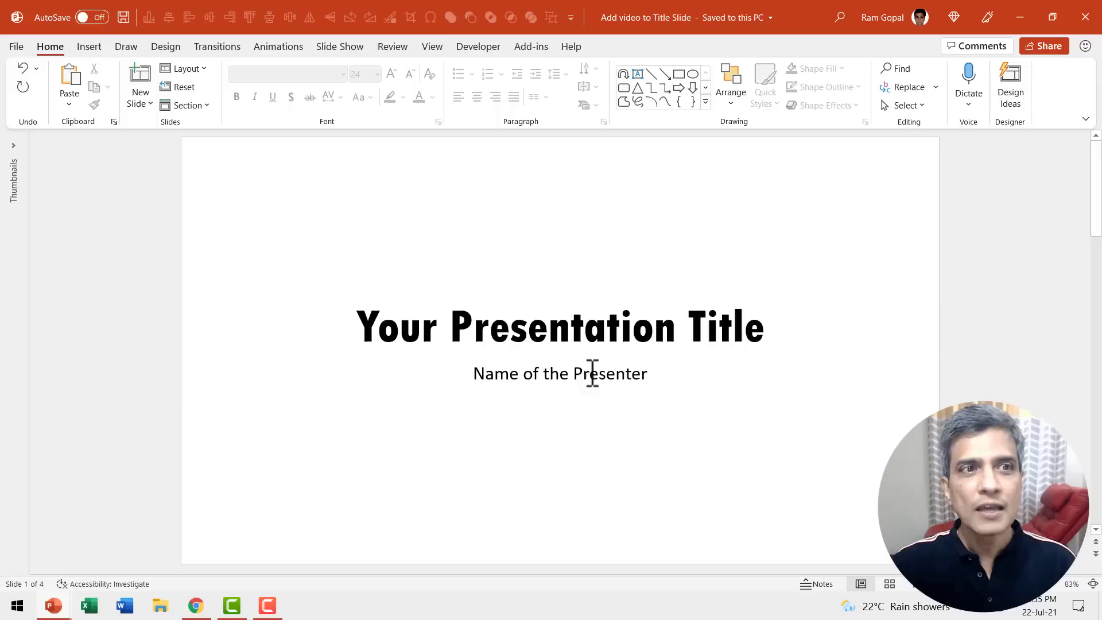
Look over the Design themes, then present the plain white title slide with F5
{"action": "left_click", "coordinate": [166, 47]}
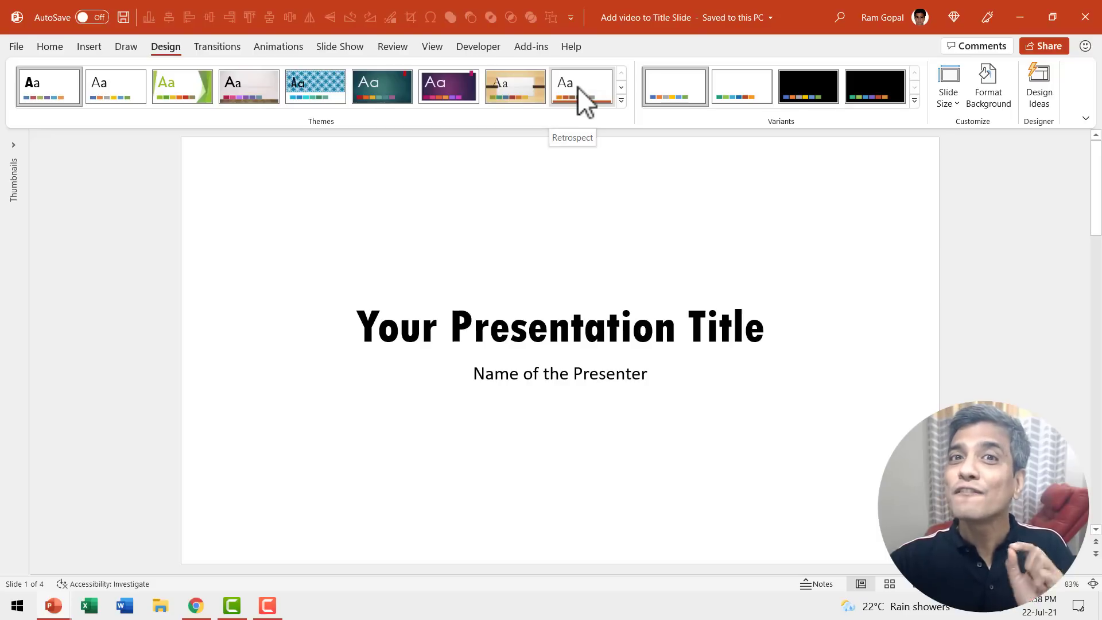
{"action": "key", "text": "F5"}
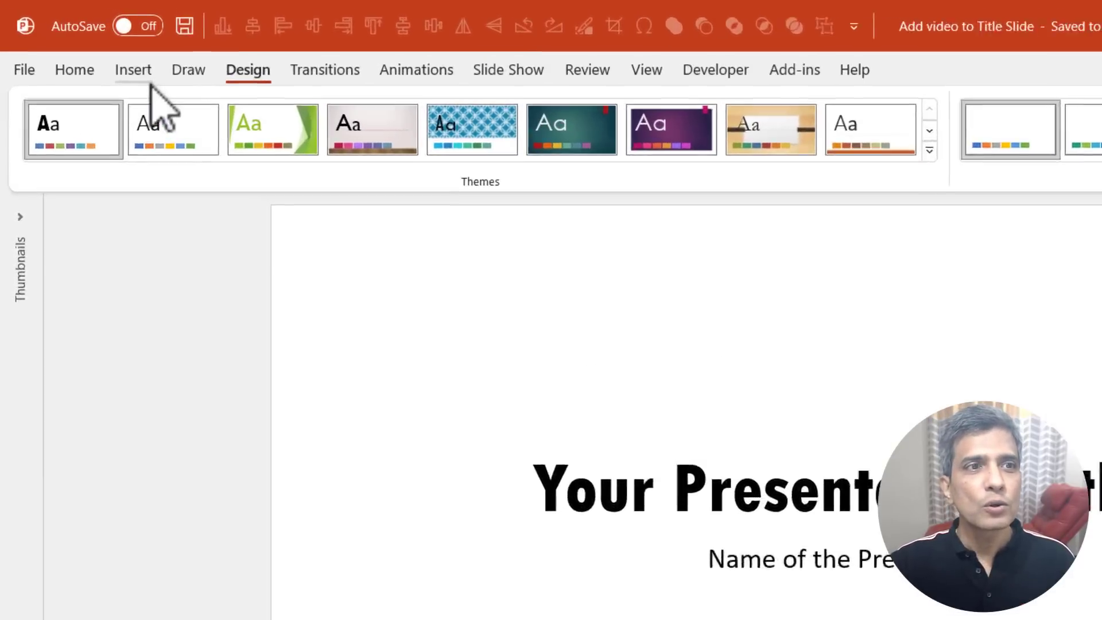
Insert the blue particles clip from the Stock Images video library onto the title slide
{"action": "left_click", "coordinate": [89, 46]}
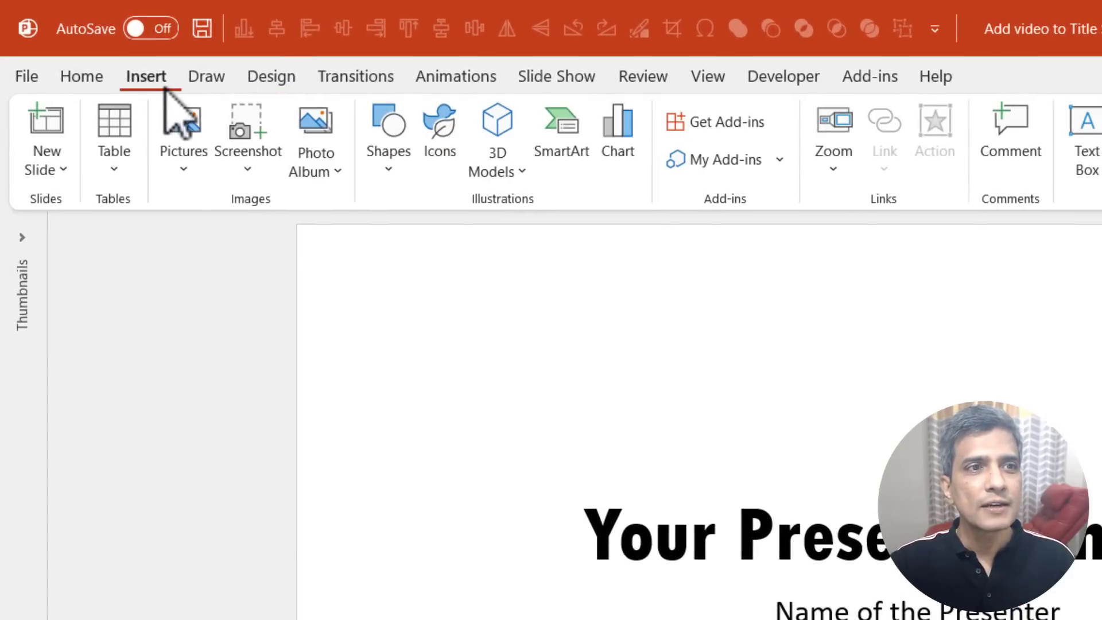
{"action": "left_click", "coordinate": [183, 169]}
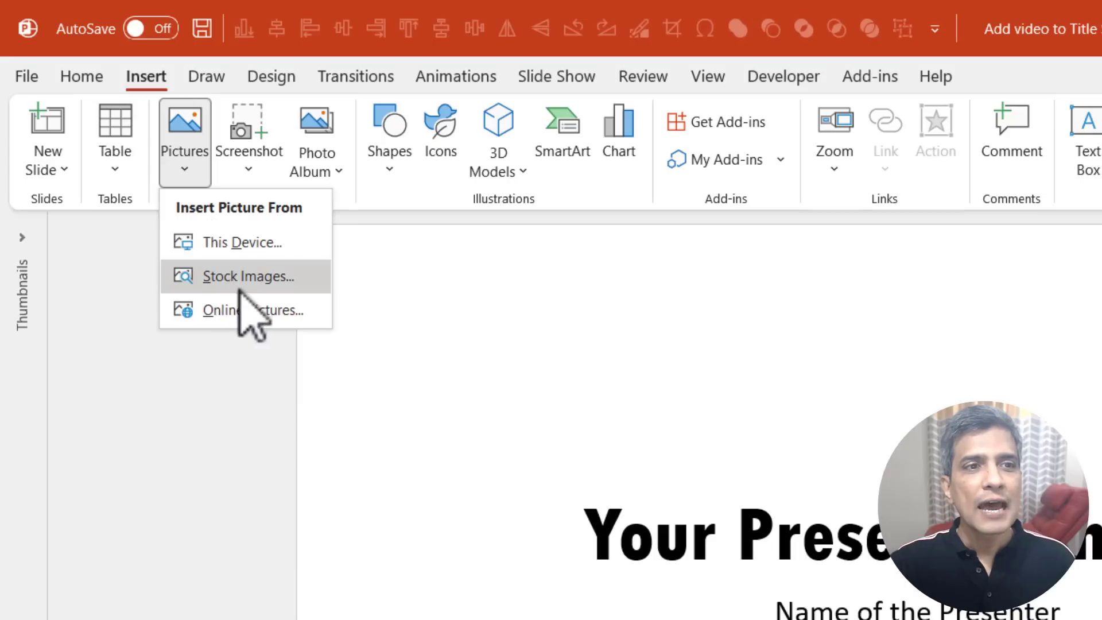
{"action": "left_click", "coordinate": [268, 278]}
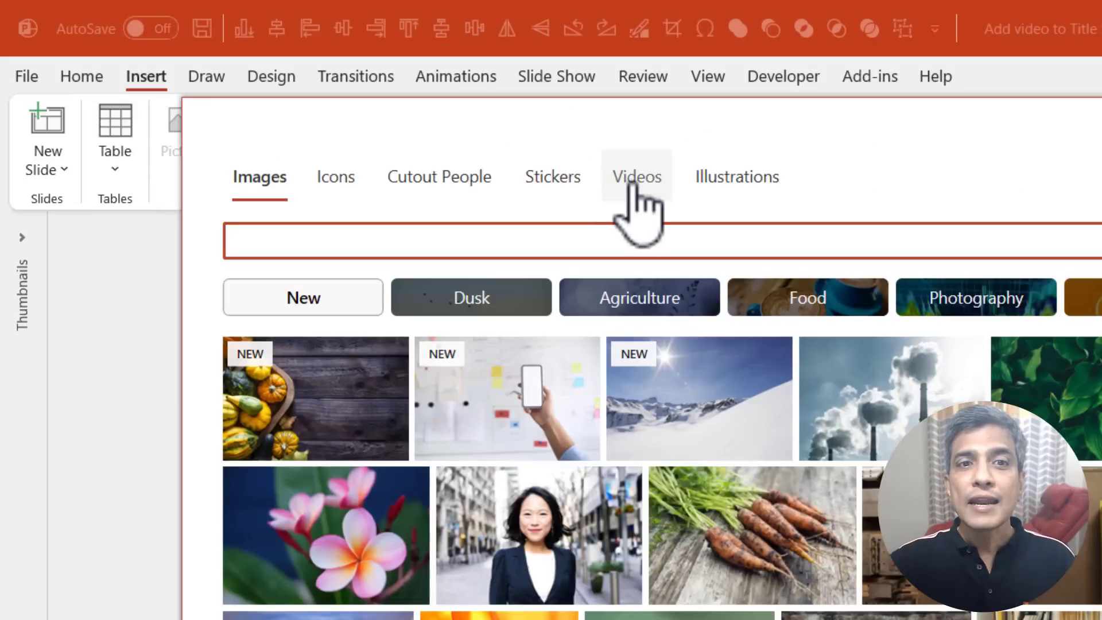
{"action": "left_click", "coordinate": [636, 181]}
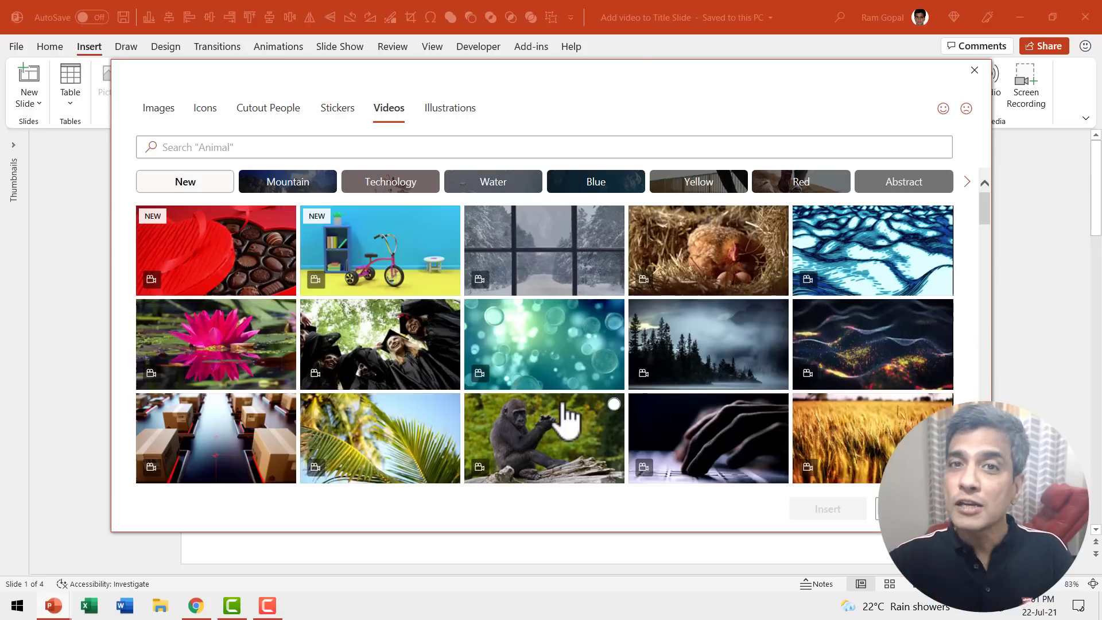
{"action": "scroll", "coordinate": [566, 414], "scroll_direction": "down", "scroll_amount": 6}
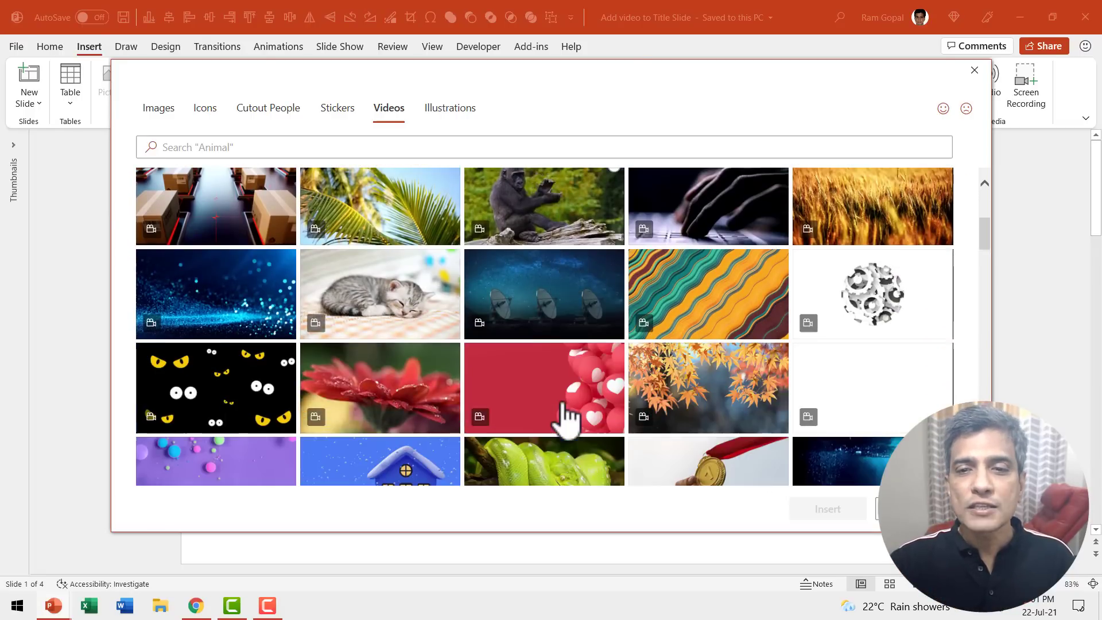
{"action": "scroll", "coordinate": [565, 414], "scroll_direction": "up", "scroll_amount": 2}
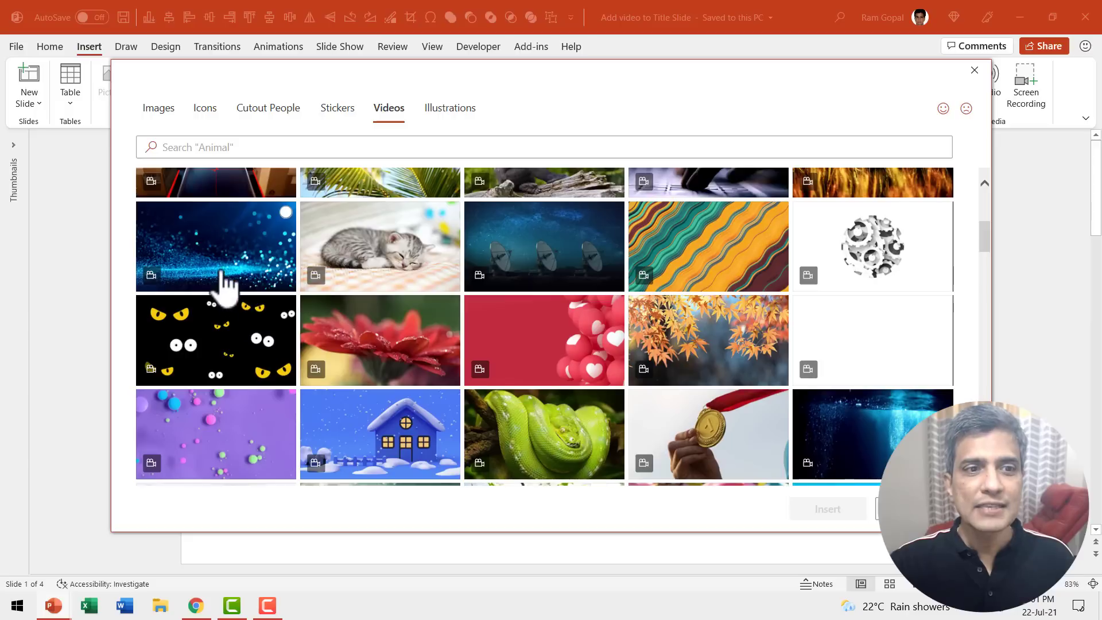
{"action": "left_click", "coordinate": [256, 247]}
{"action": "left_click", "coordinate": [828, 511]}
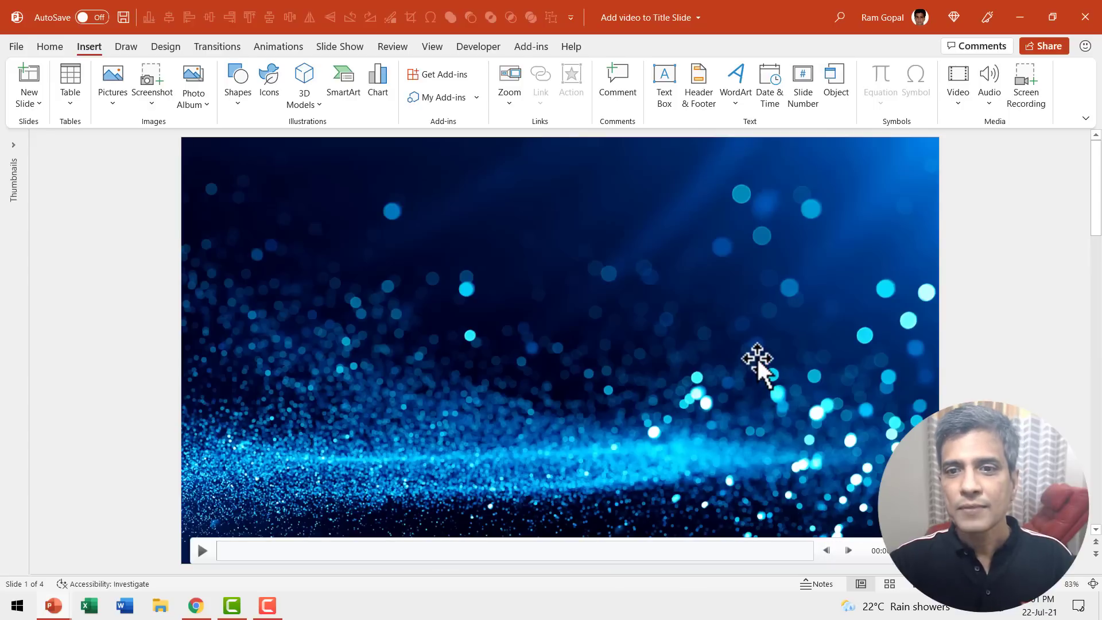
Send the blue particles video to the back, behind the title text
{"action": "left_click", "coordinate": [757, 358]}
{"action": "right_click", "coordinate": [757, 359]}
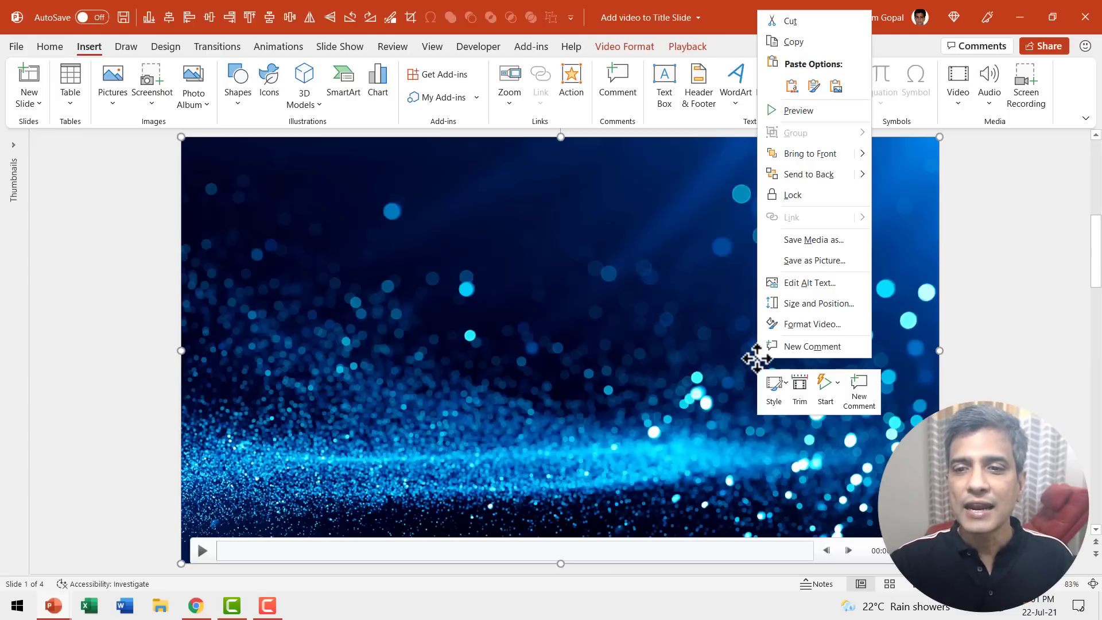
{"action": "left_click", "coordinate": [835, 175]}
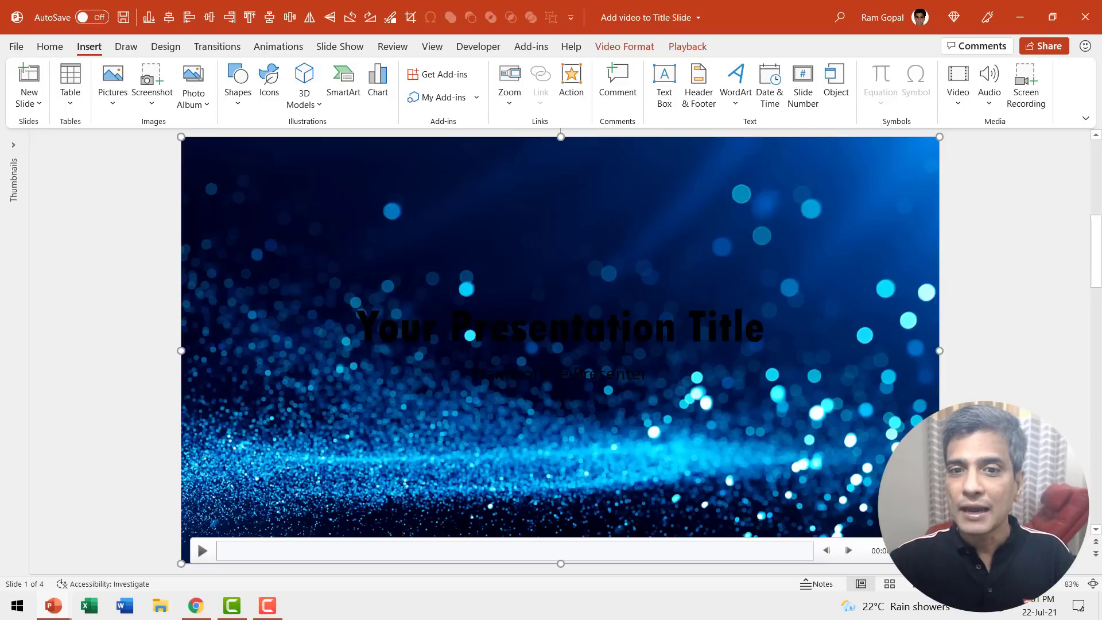
Make the title and subtitle text White with Font Color
{"action": "left_click", "coordinate": [605, 326]}
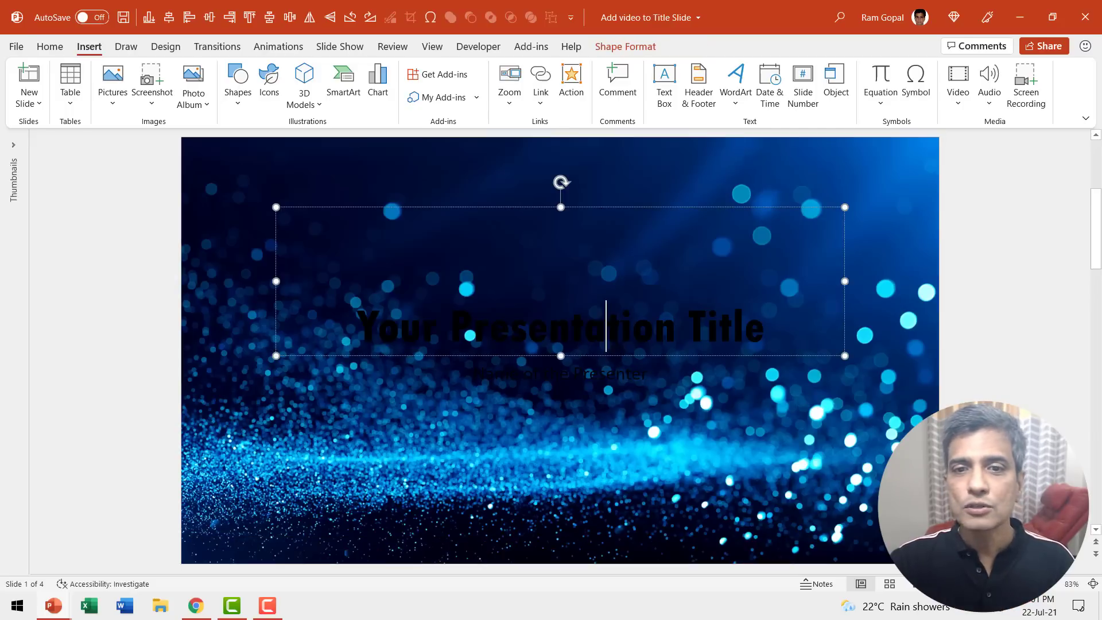
{"action": "left_click", "coordinate": [547, 373], "text": "shift"}
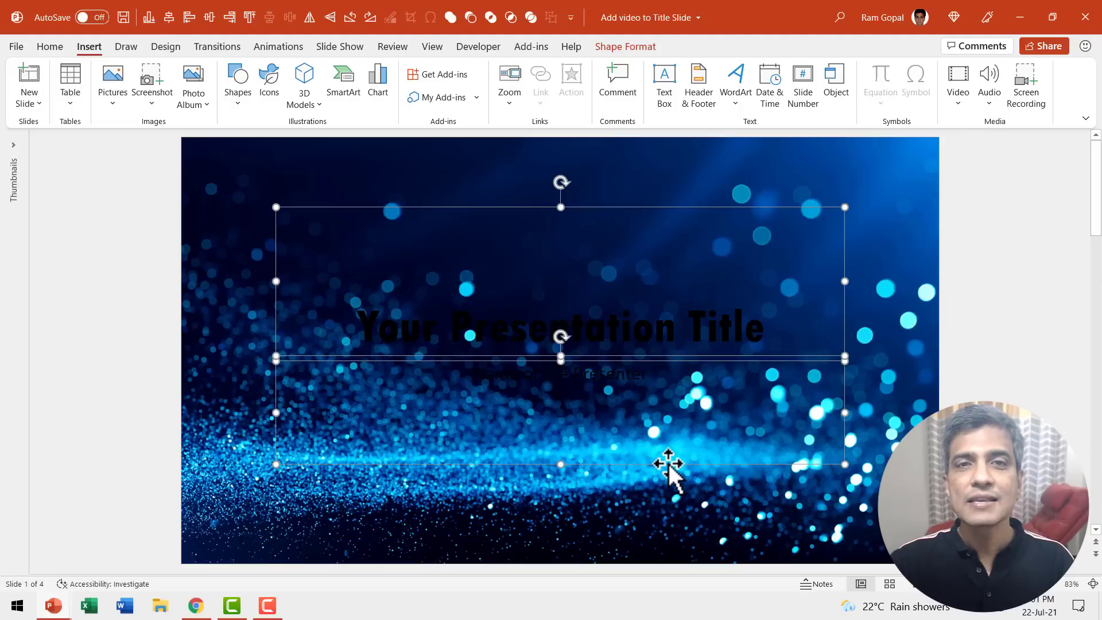
{"action": "left_click", "coordinate": [49, 47]}
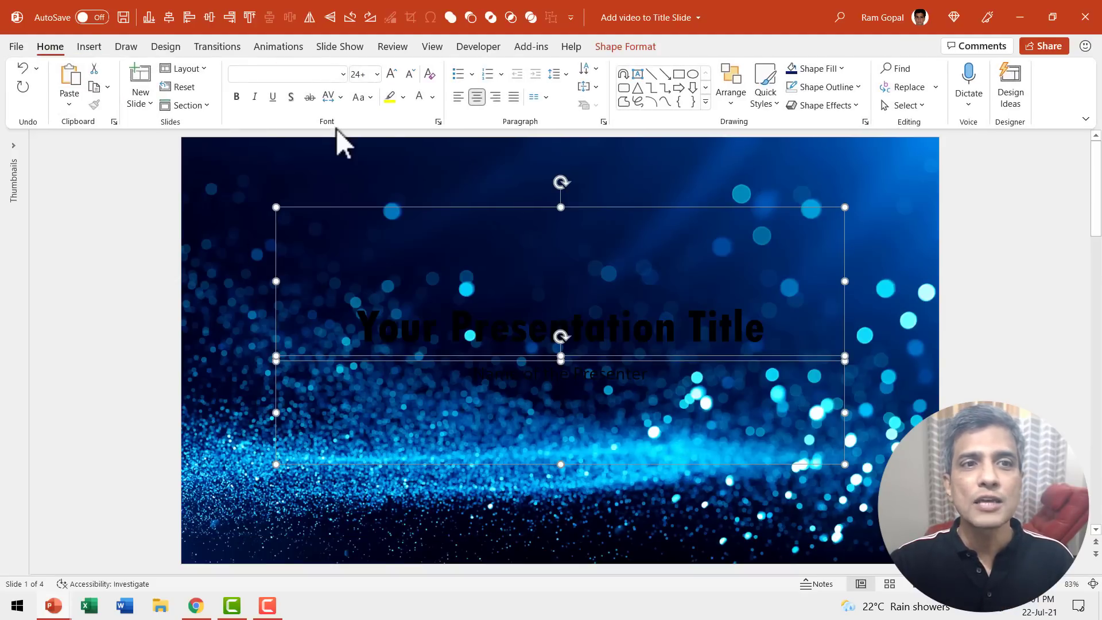
{"action": "left_click", "coordinate": [432, 97]}
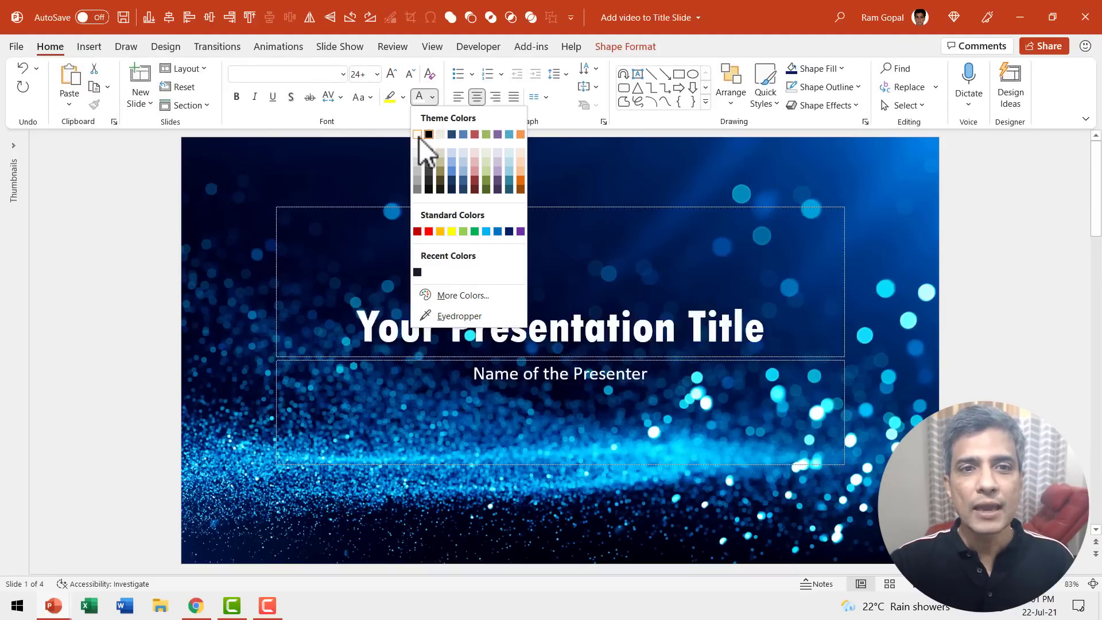
{"action": "left_click", "coordinate": [419, 136]}
{"action": "key", "text": "Escape"}
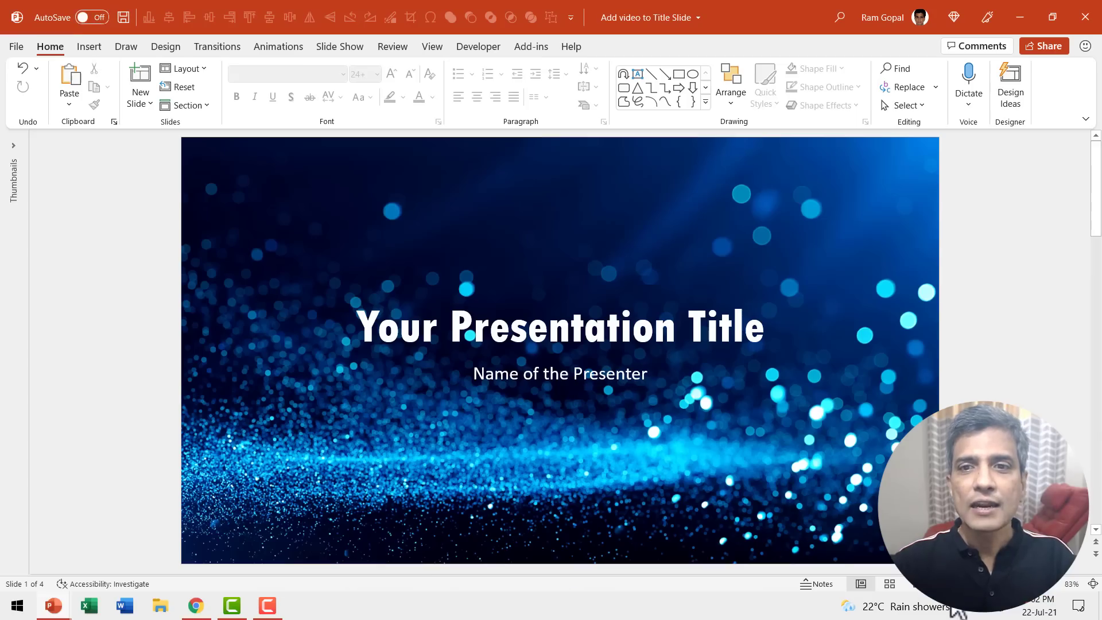
Delete the blue particles background video and bring up the Stock Images library
{"action": "left_click", "coordinate": [799, 250]}
{"action": "key", "text": "Delete"}
{"action": "key", "text": "Delete"}
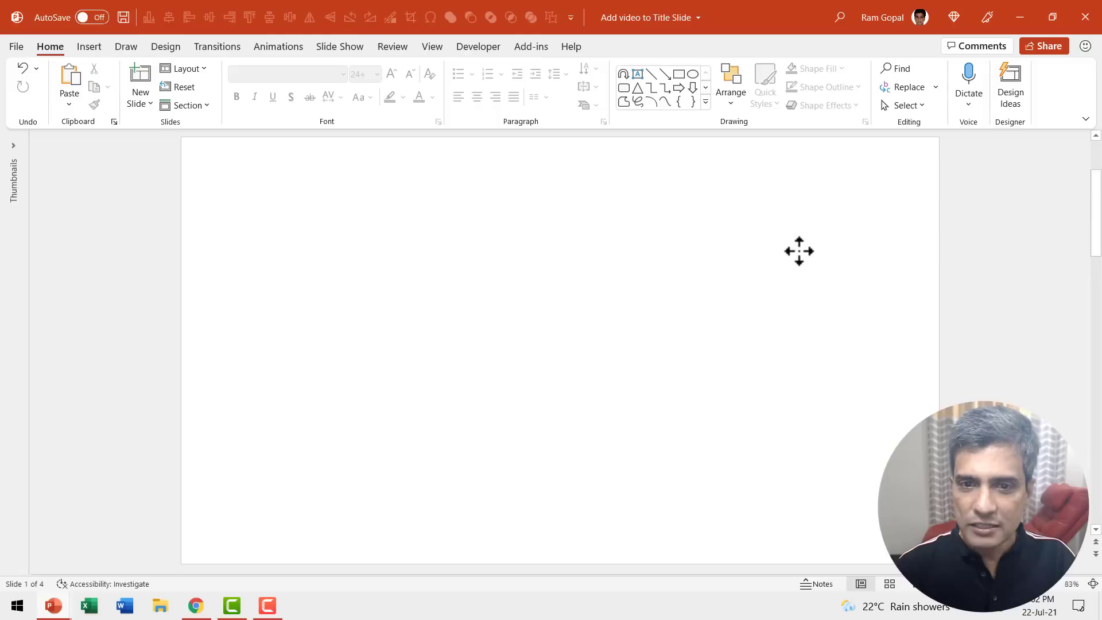
{"action": "left_click", "coordinate": [90, 47]}
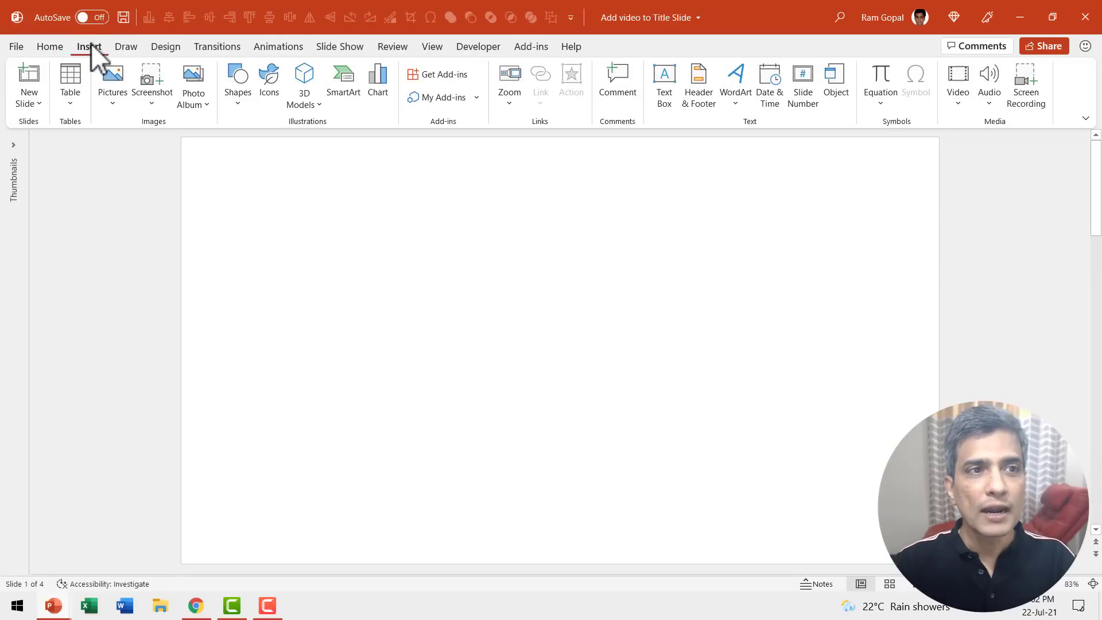
{"action": "left_click", "coordinate": [116, 106]}
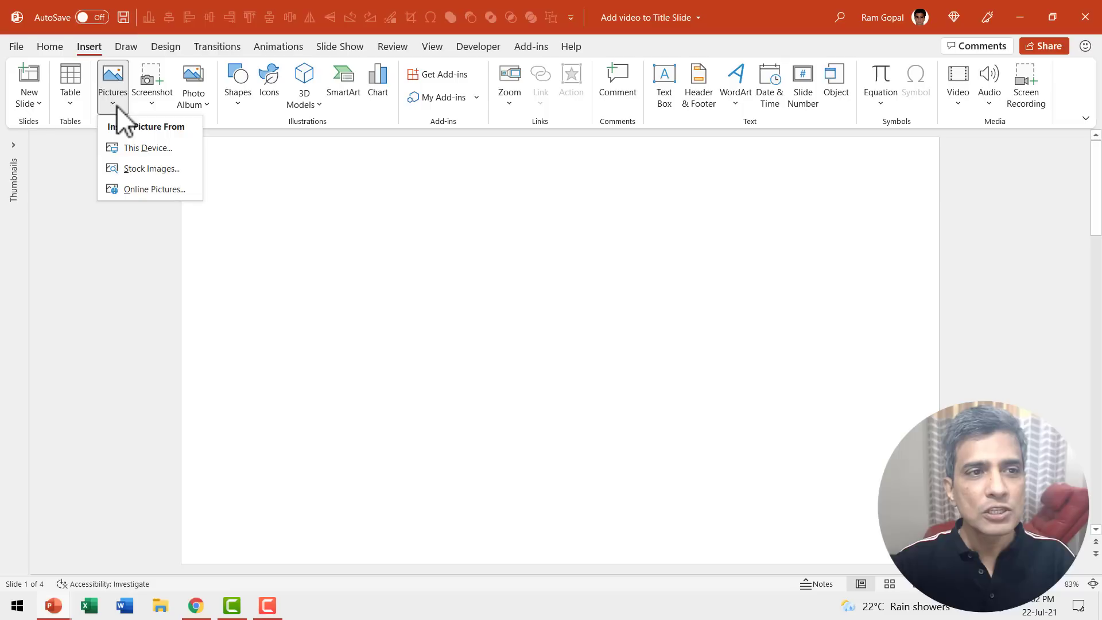
{"action": "left_click", "coordinate": [139, 171]}
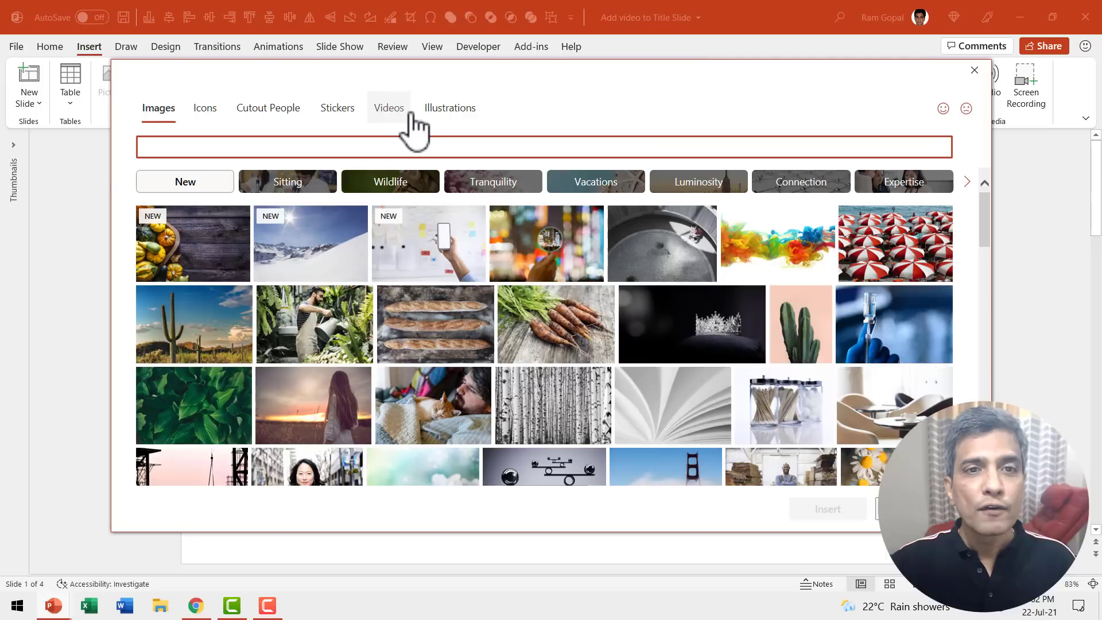
Search the stock videos for 'virus' and insert the blue virus clip
{"action": "left_click", "coordinate": [389, 110]}
{"action": "left_click", "coordinate": [259, 148]}
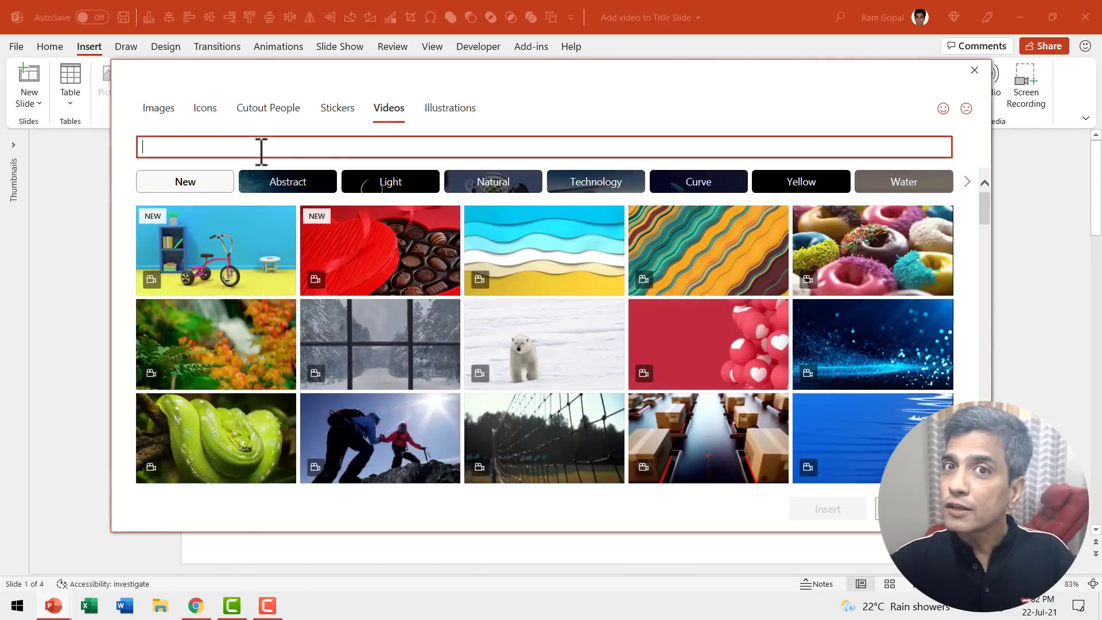
{"action": "type", "text": "v"}
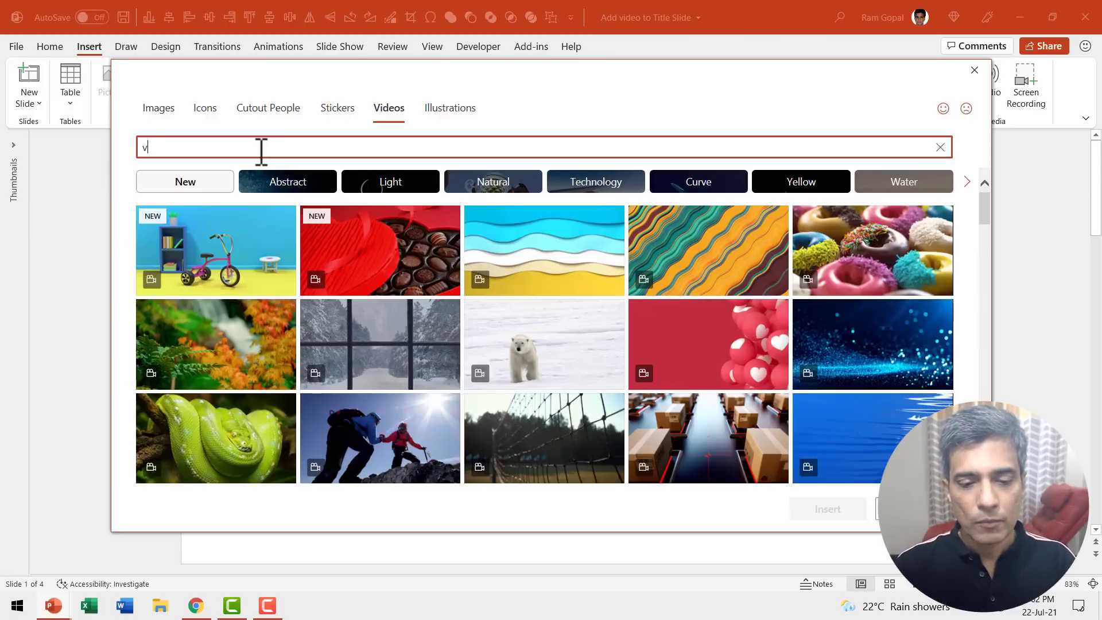
{"action": "type", "text": "irus"}
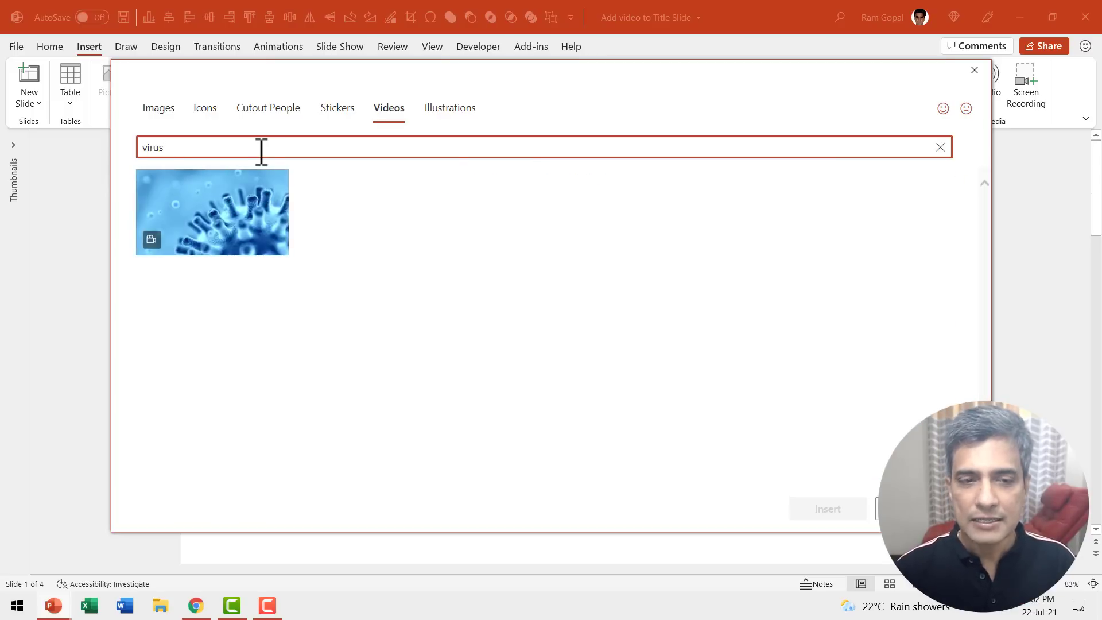
{"action": "mouse_move", "coordinate": [231, 227]}
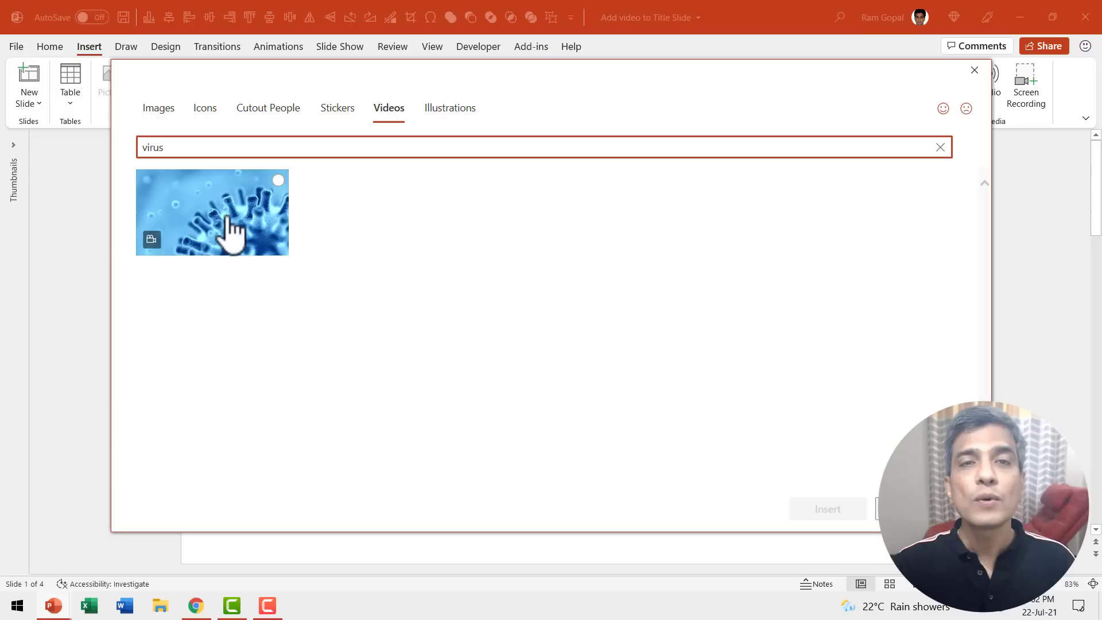
{"action": "left_click", "coordinate": [271, 207]}
{"action": "left_click", "coordinate": [827, 510]}
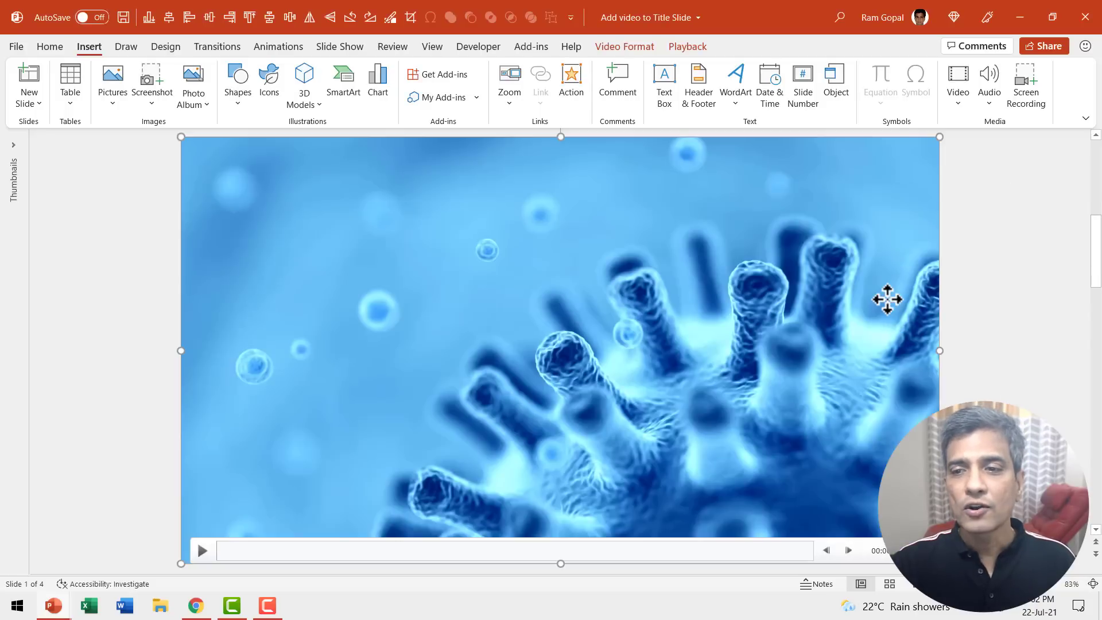
Dismiss the video's context menu and recolour the title and subtitle text black
{"action": "right_click", "coordinate": [886, 300]}
{"action": "left_click", "coordinate": [912, 404]}
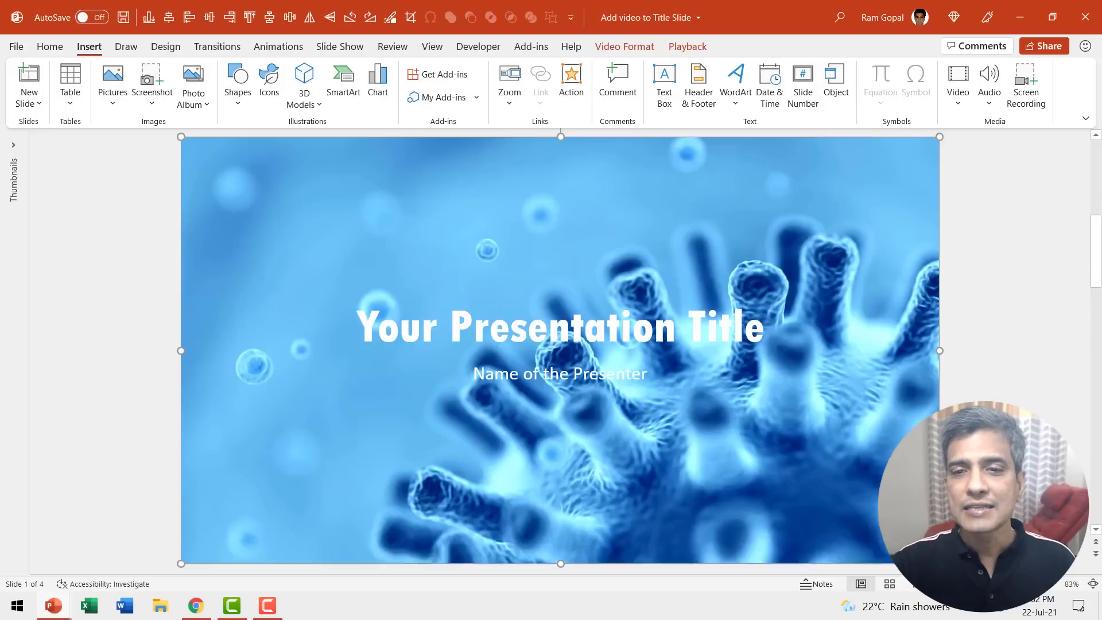
{"action": "left_click", "coordinate": [473, 321]}
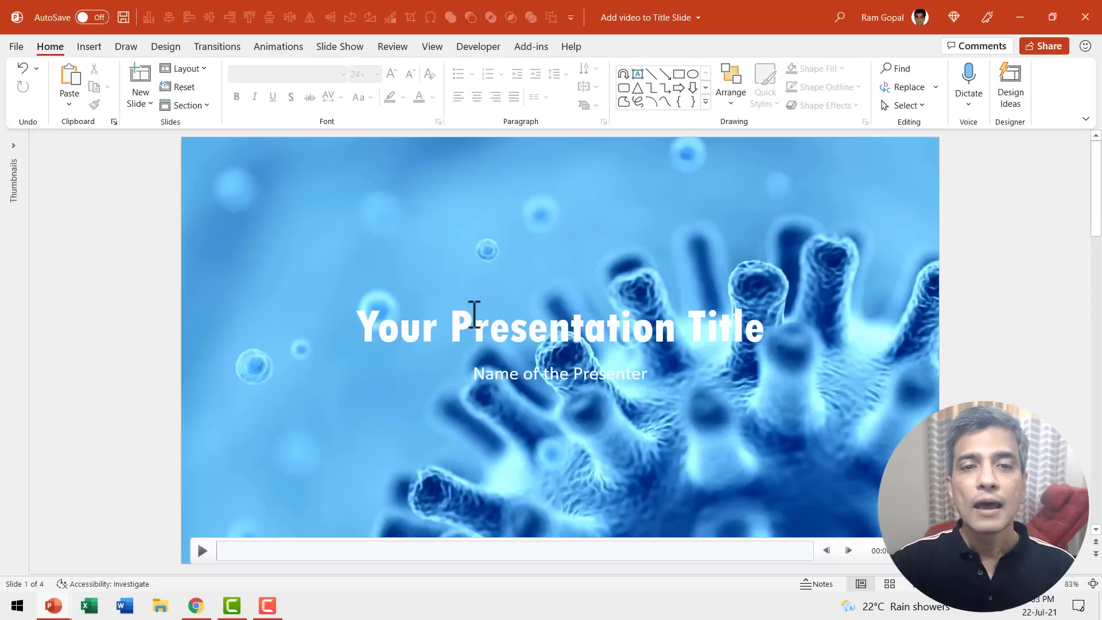
{"action": "left_click", "coordinate": [507, 367], "text": "shift"}
{"action": "left_click", "coordinate": [433, 97]}
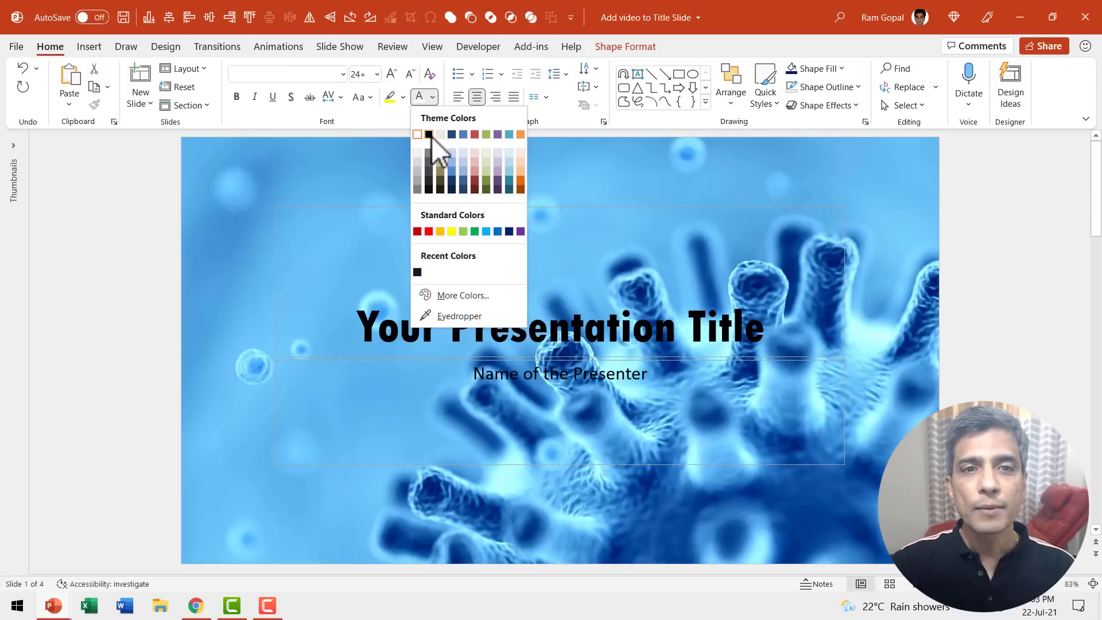
{"action": "left_click", "coordinate": [428, 135]}
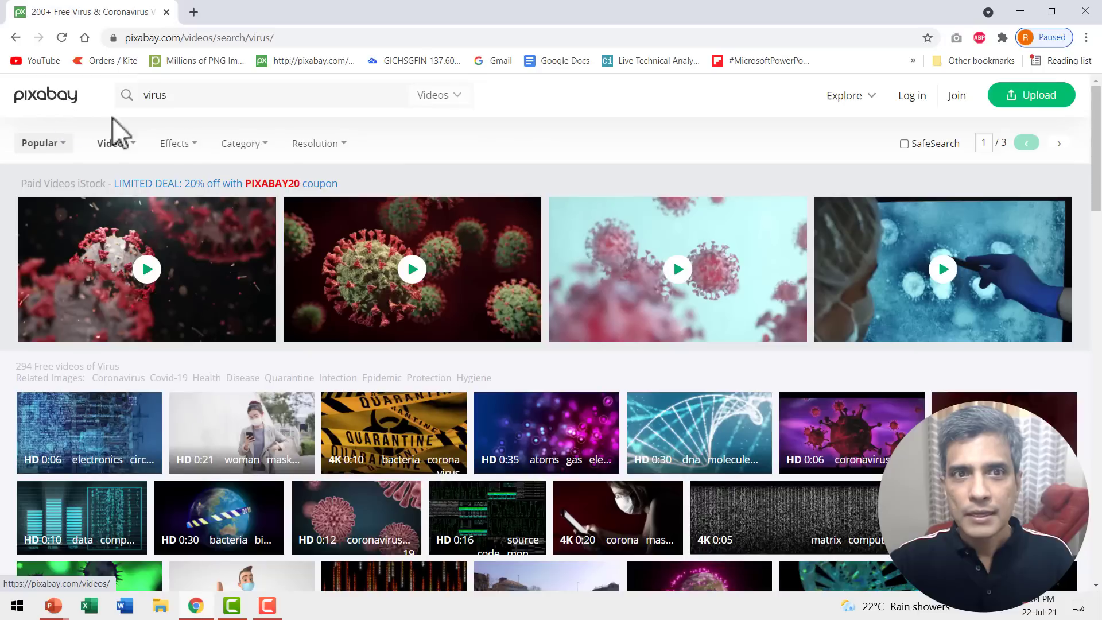
Keep Pixabay's 'virus' search on Videos and pause the Coronavirus Covid-19 clip preview
{"action": "left_click", "coordinate": [443, 97]}
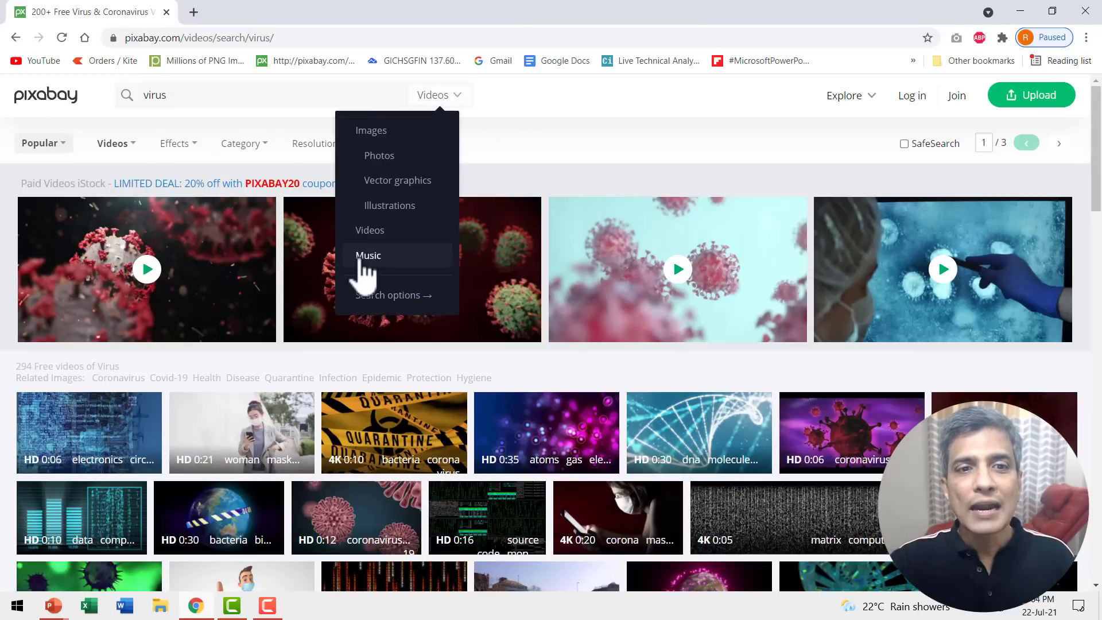
{"action": "left_click", "coordinate": [382, 232]}
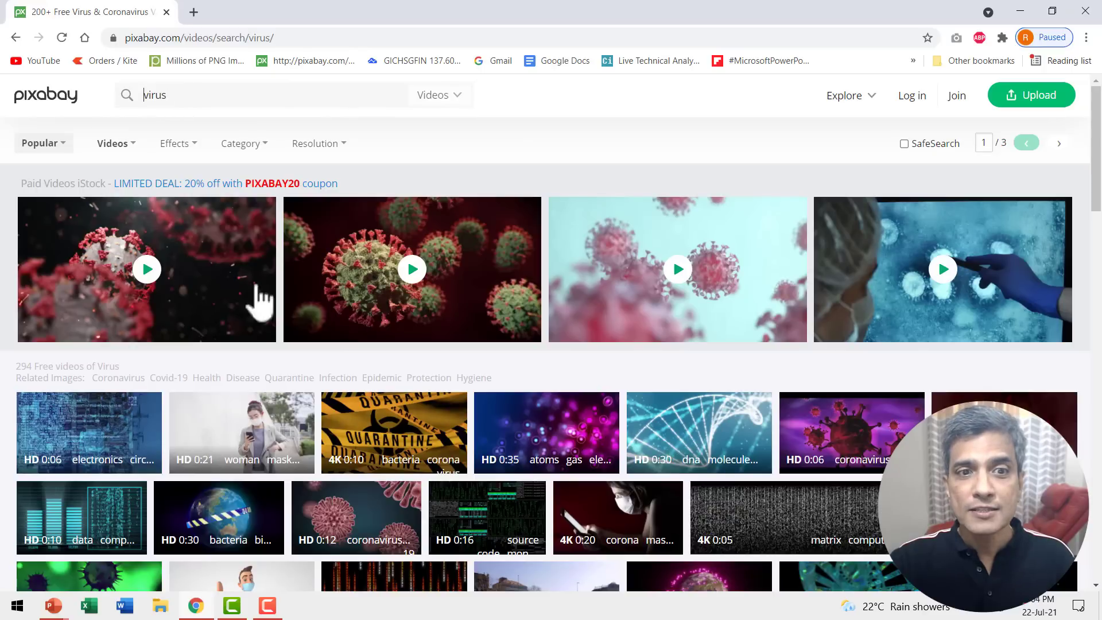
{"action": "scroll", "coordinate": [580, 442], "scroll_direction": "down", "scroll_amount": 3}
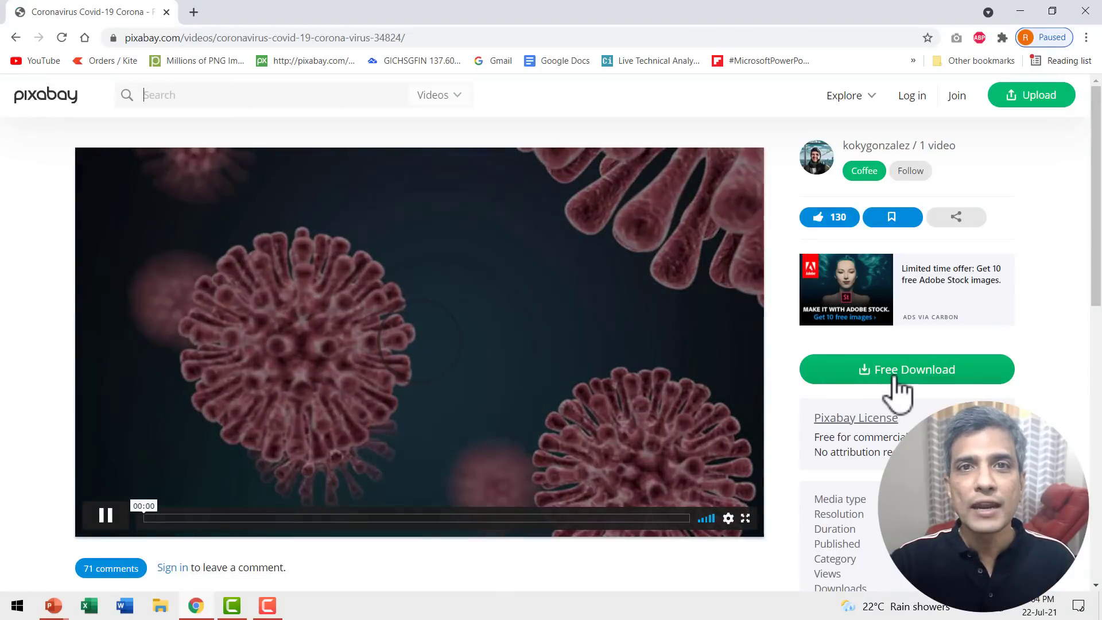
{"action": "left_click", "coordinate": [609, 344]}
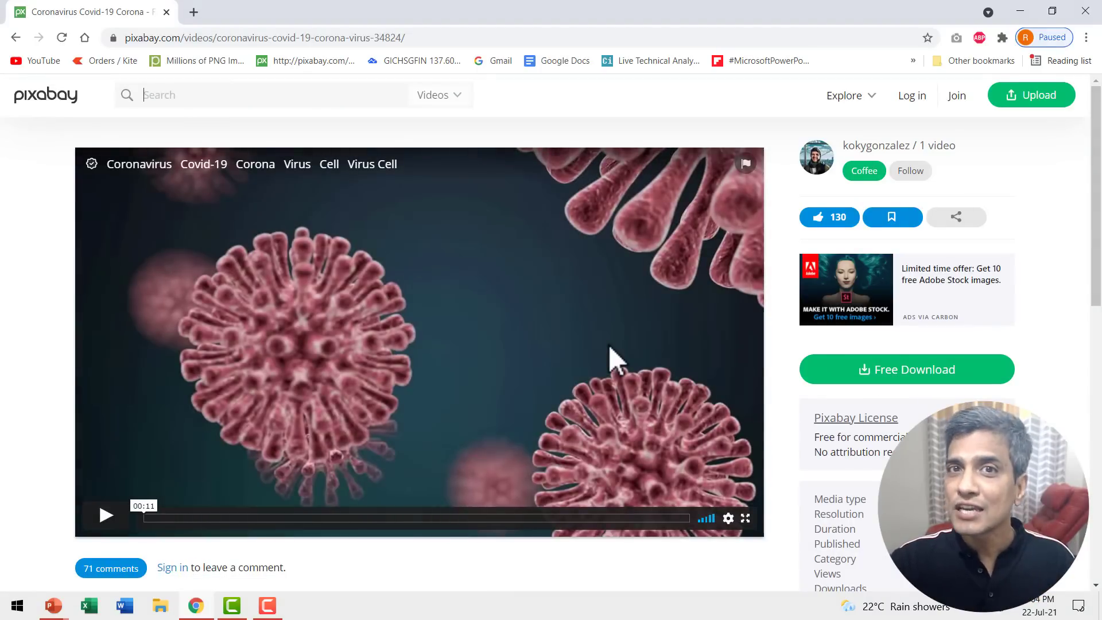